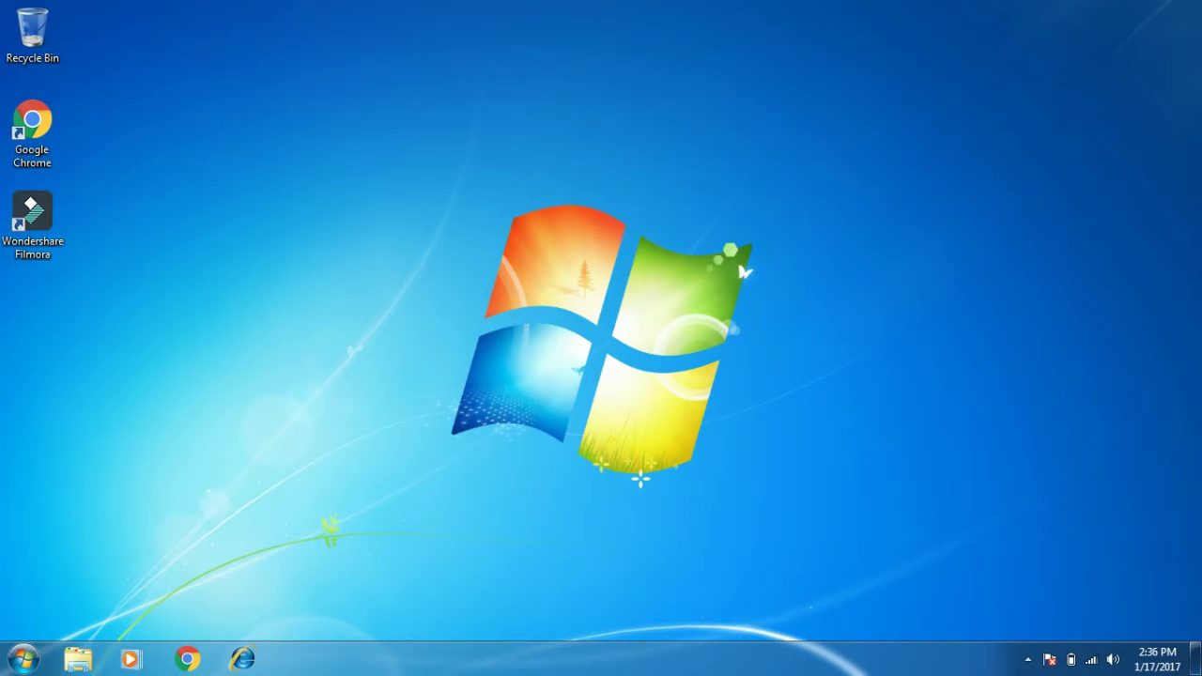
# Launch Chrome and run a Google search for 'uft download'.
pyautogui.click(187, 659)
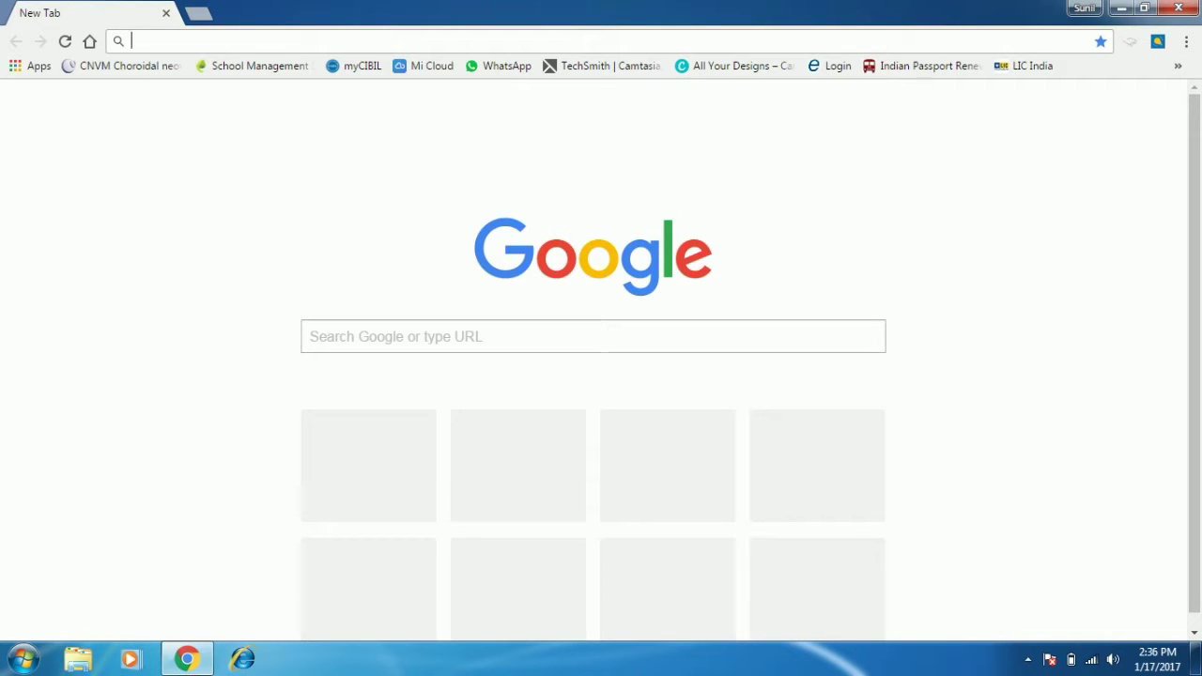
pyautogui.click(310, 336)
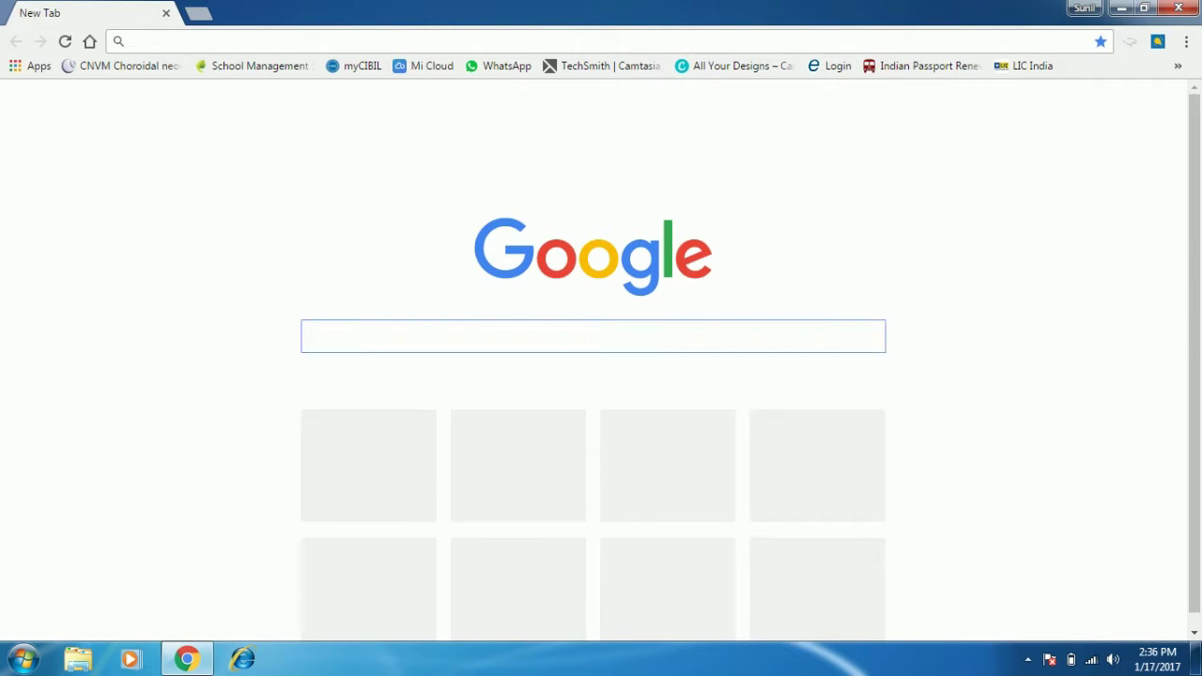
pyautogui.write('uft')
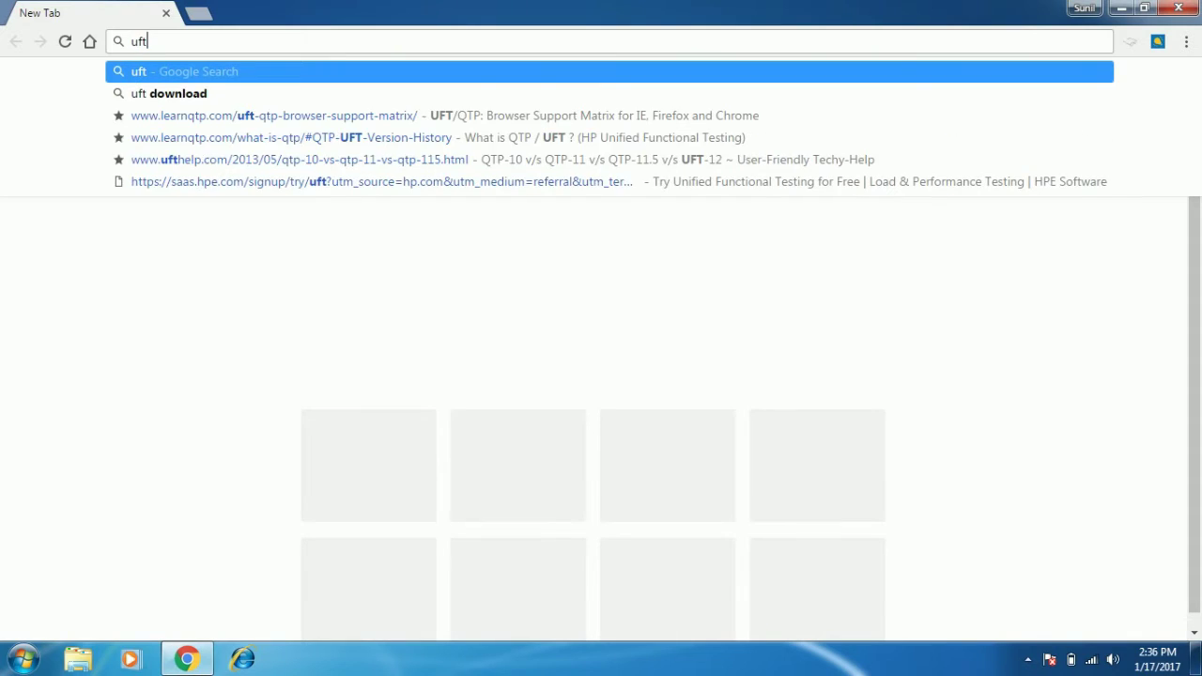
pyautogui.write(' dow')
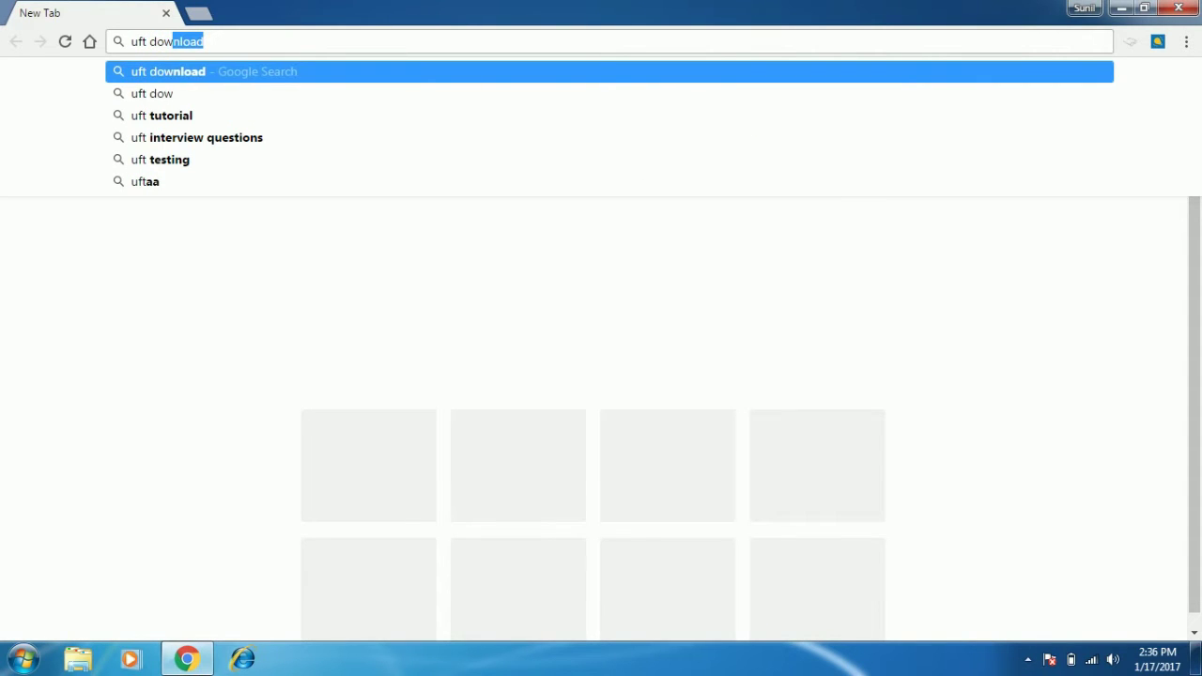
pyautogui.write('nload')
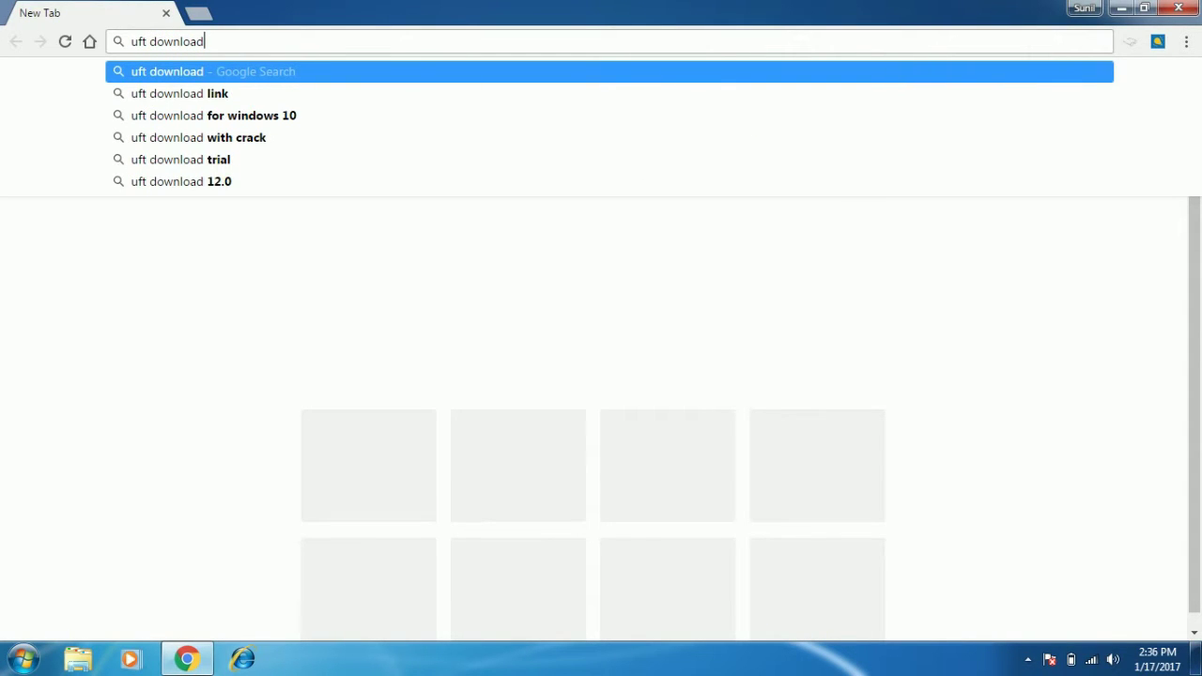
pyautogui.press('Return')
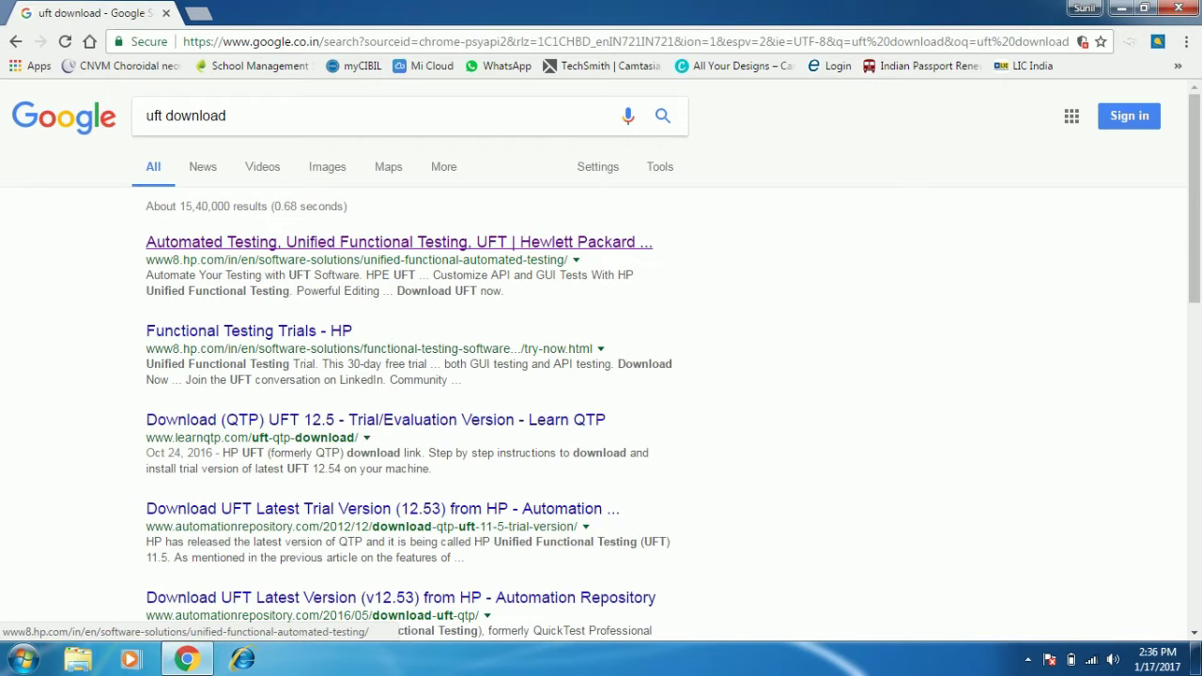
# Open the HP UFT product page result and scroll down to the Download Now bar.
pyautogui.click(399, 243)
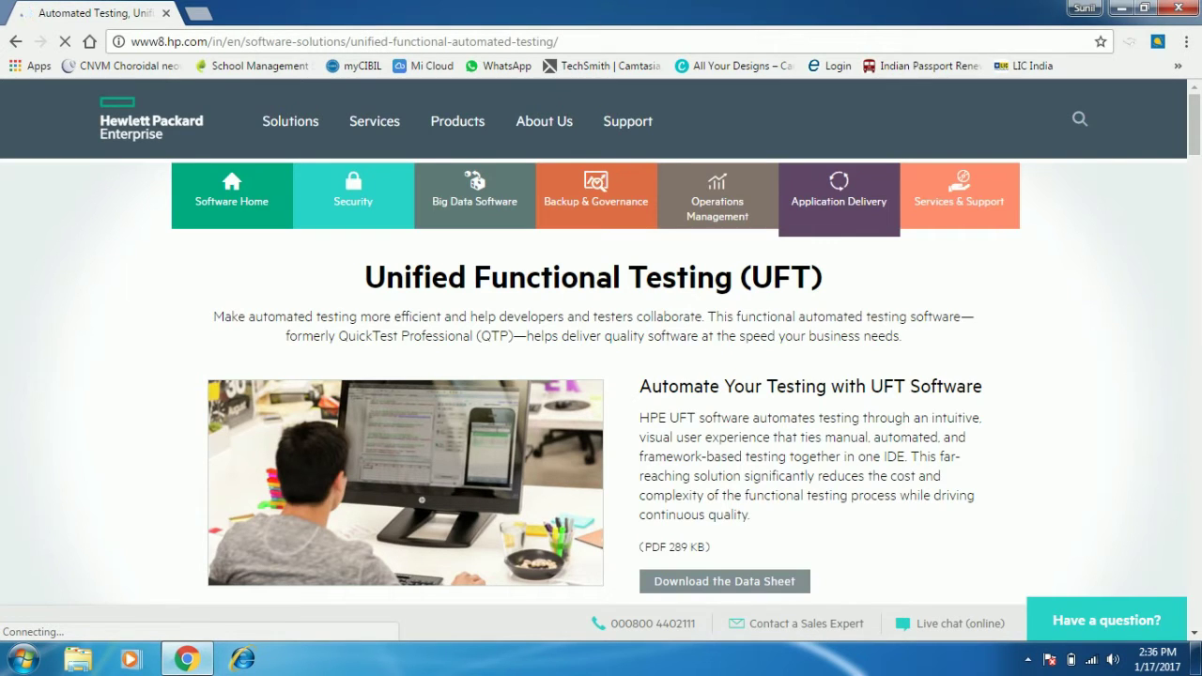
pyautogui.scroll(-4, 601, 357)
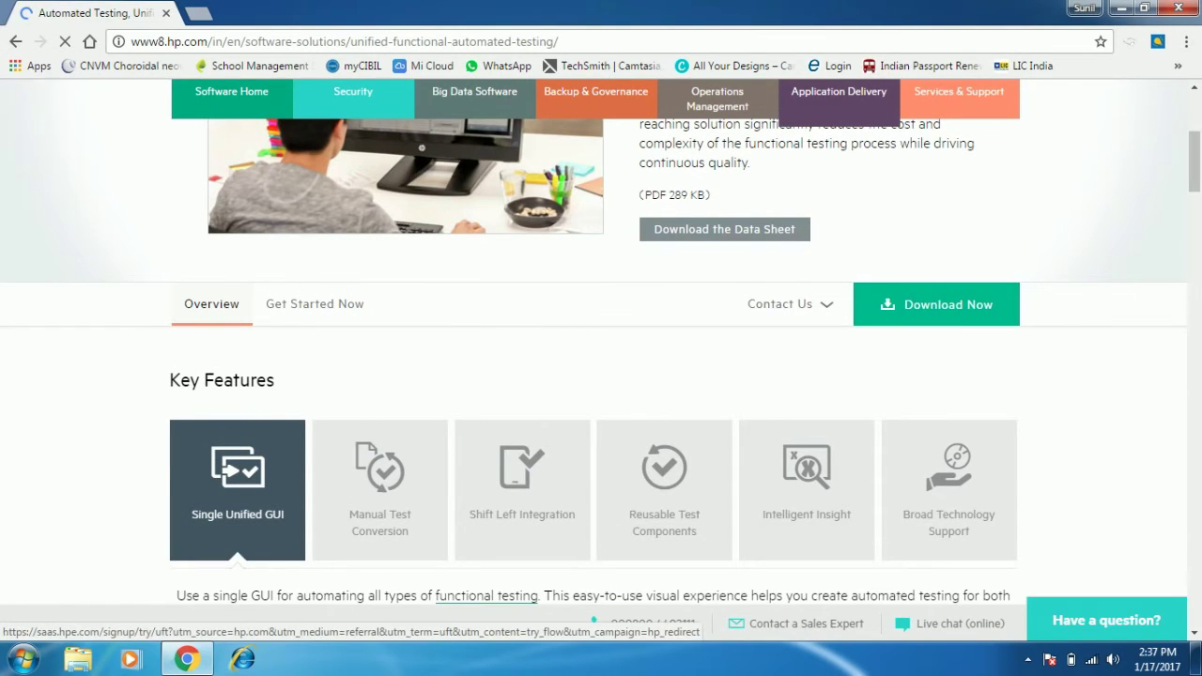
# Go to the UFT free 60-day trial sign-up page via Download Now.
pyautogui.click(936, 304)
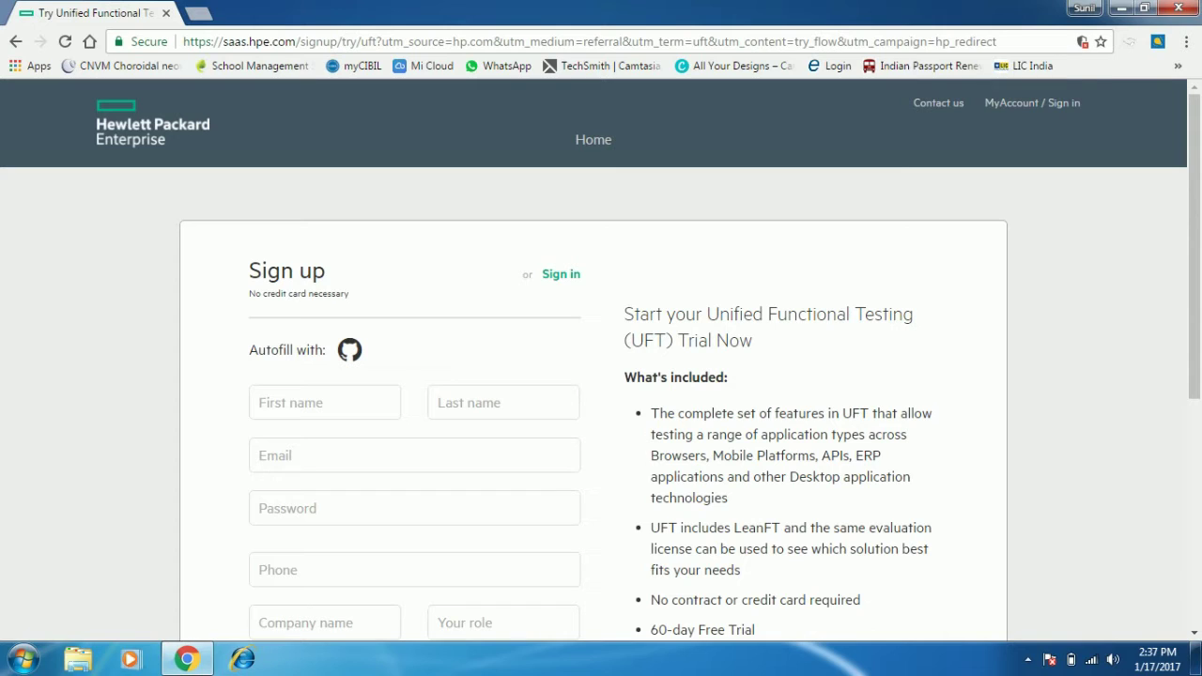
pyautogui.scroll(-1, 498, 357)
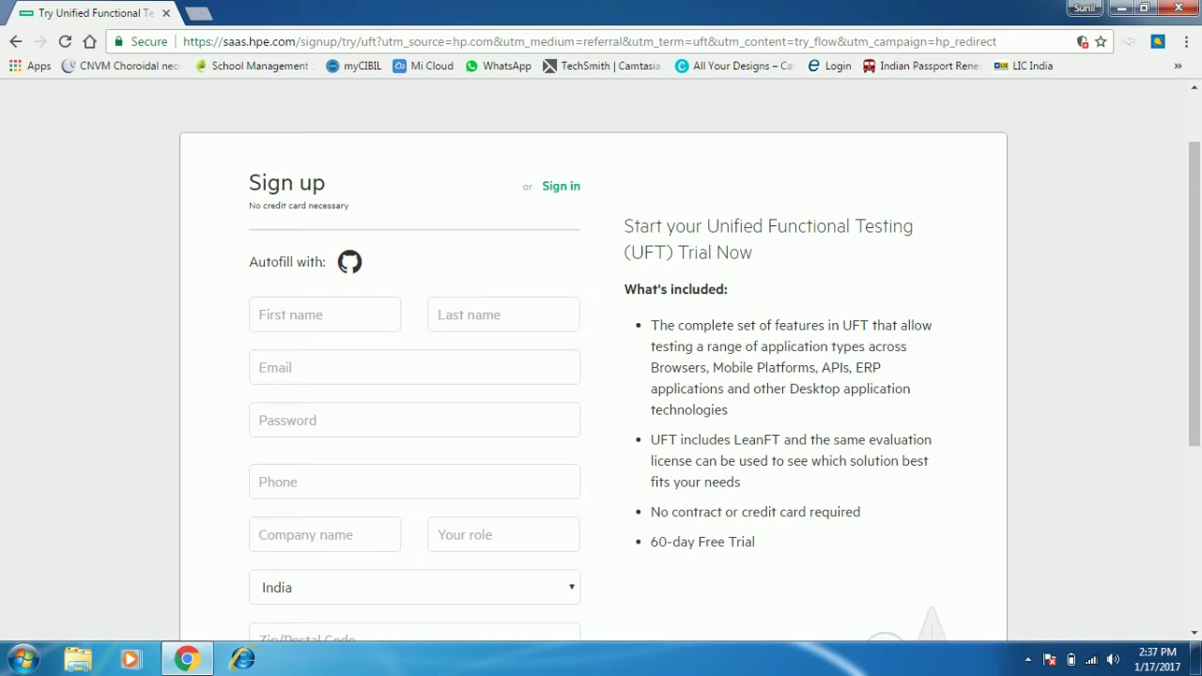
# Fill in the first name, last name, e-mail address and account password fields.
pyautogui.click(325, 315)
pyautogui.click(504, 314)
pyautogui.click(415, 367)
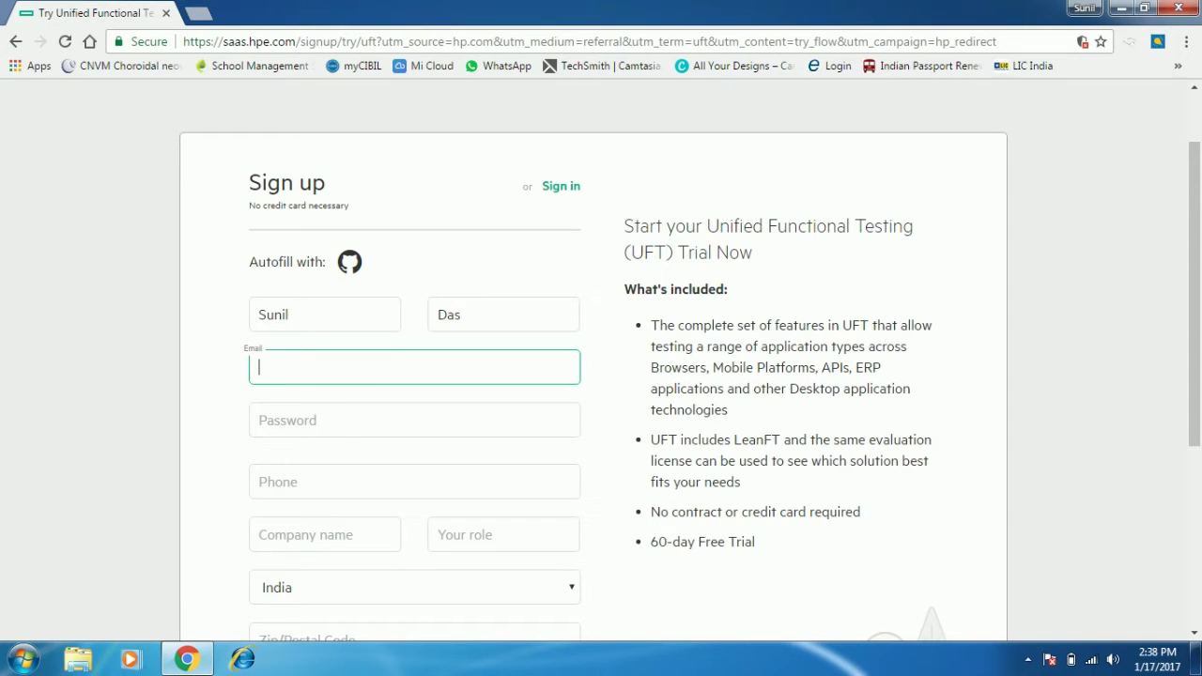
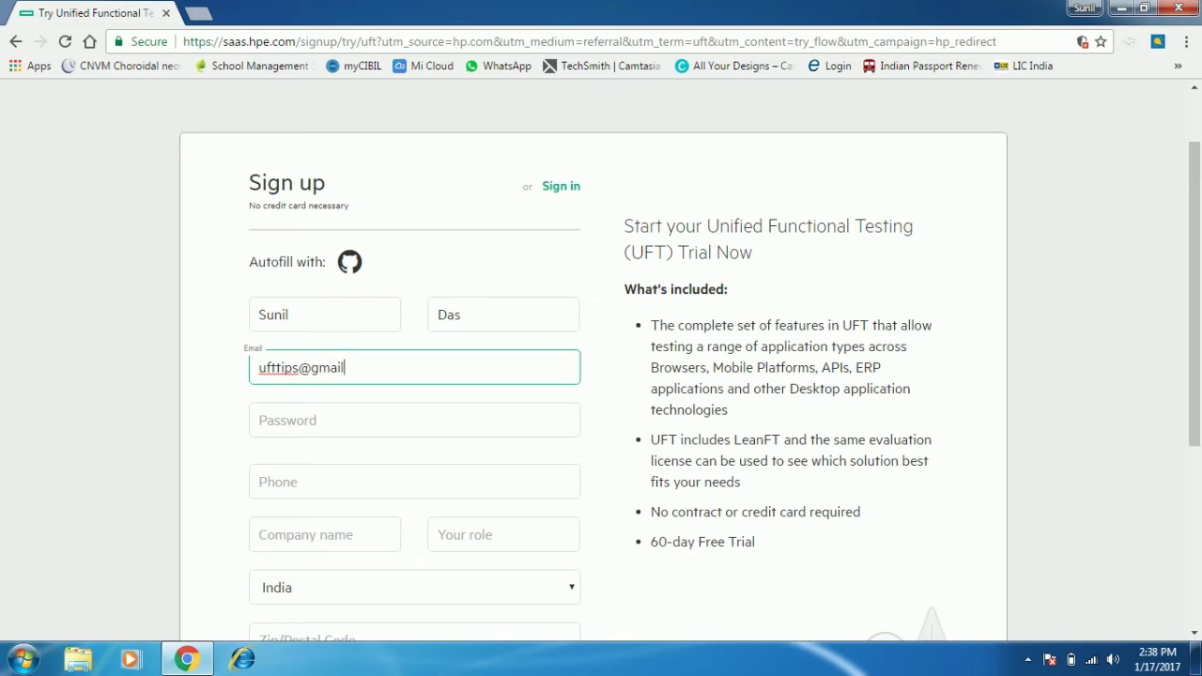
pyautogui.press('Tab')
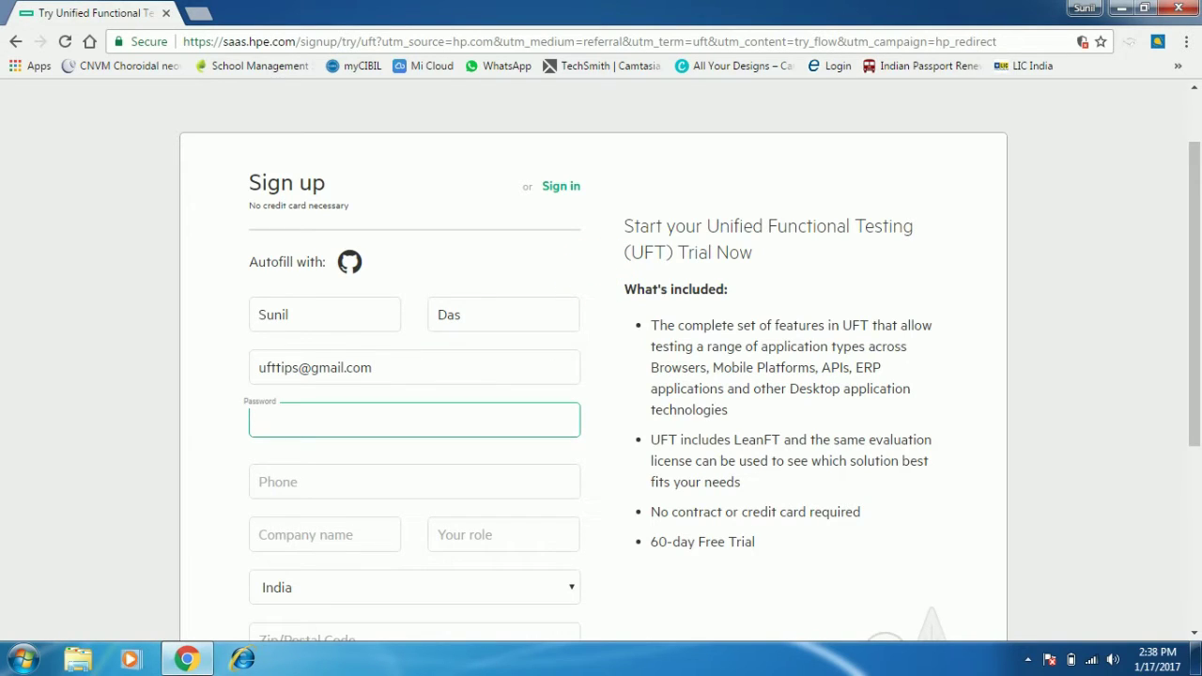
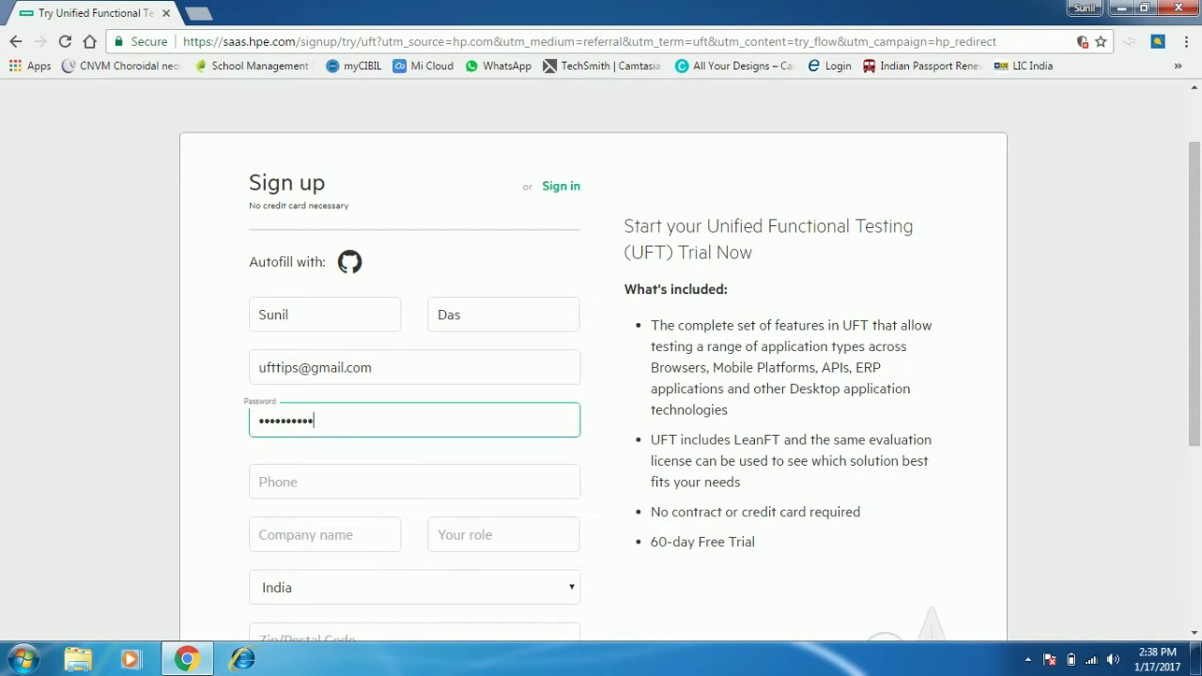
# Enter the contact's phone number in the Phone field.
pyautogui.click(413, 481)
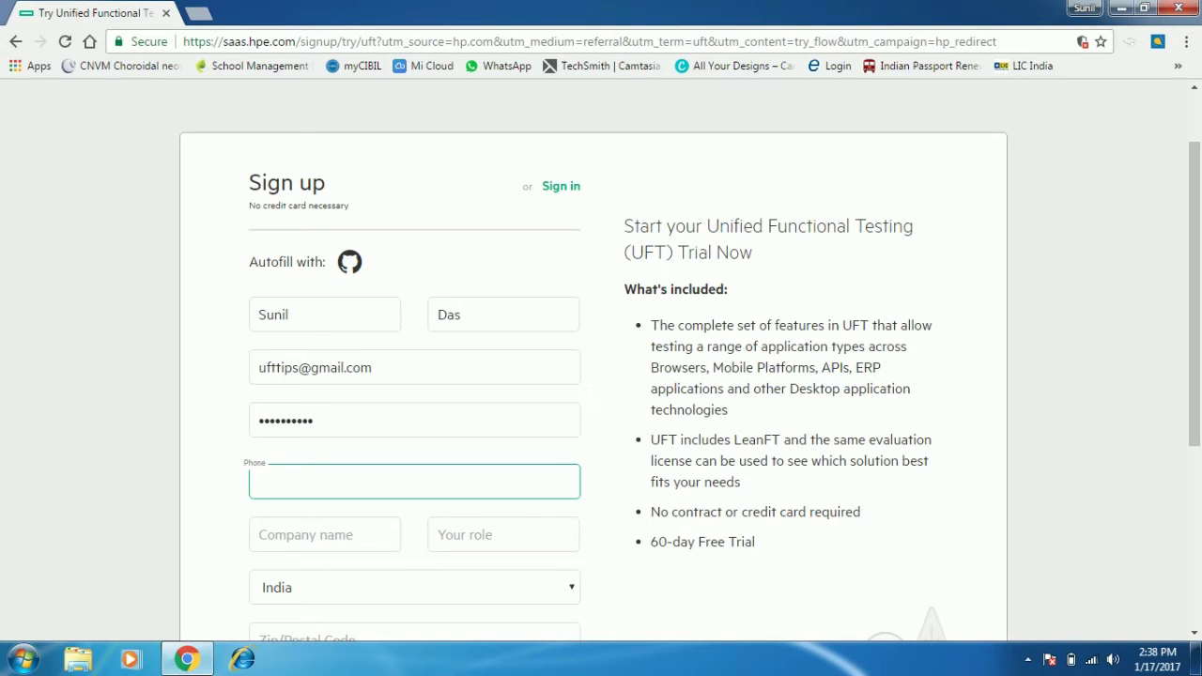
pyautogui.scroll(-1, 602, 376)
# Enter company name 'Personal' and choose Analyst as the role.
pyautogui.click(325, 447)
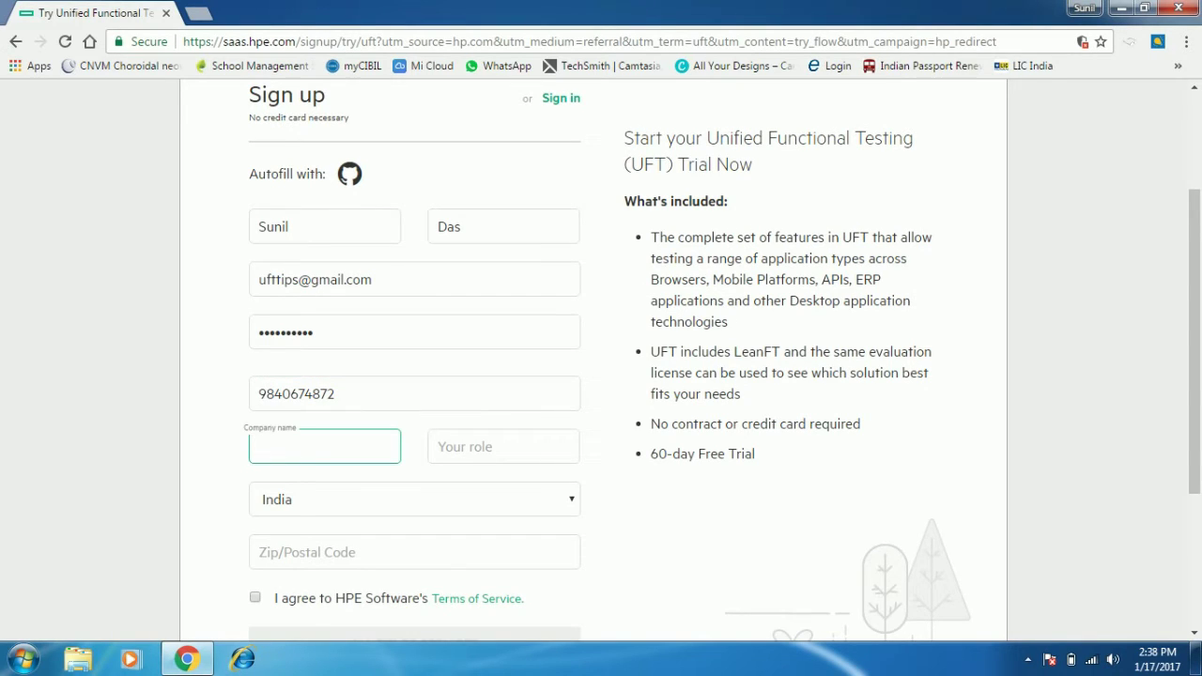
pyautogui.write('Personal')
pyautogui.click(508, 446)
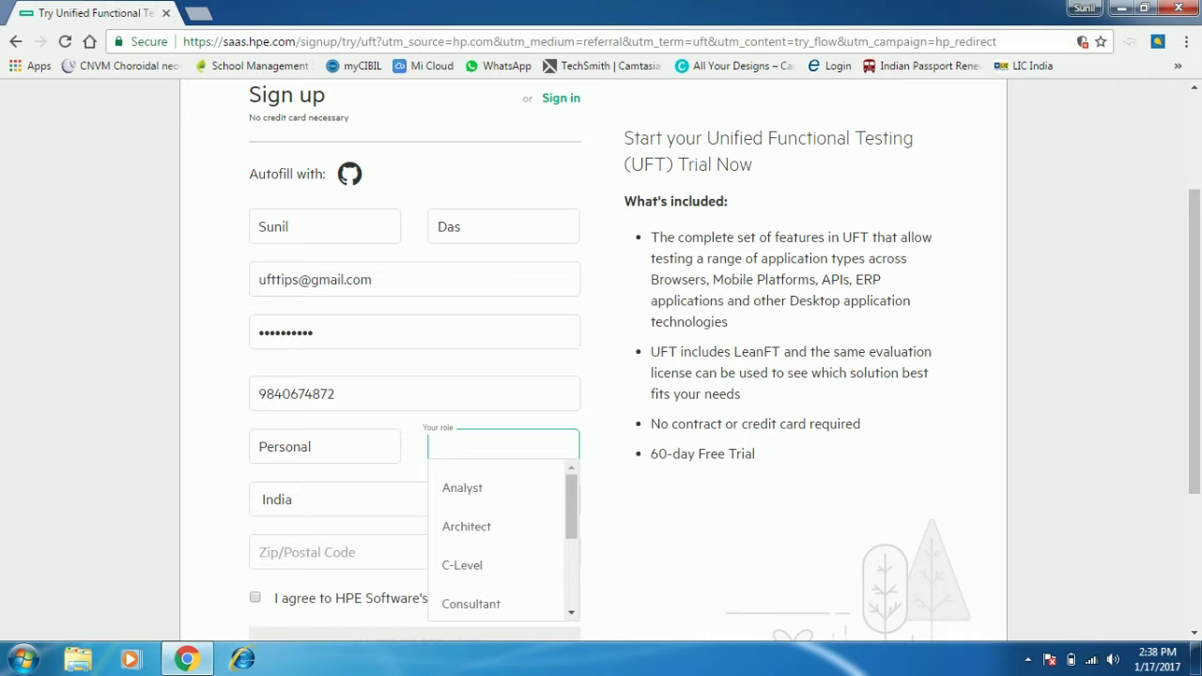
pyautogui.press('Down')
pyautogui.press('Return')
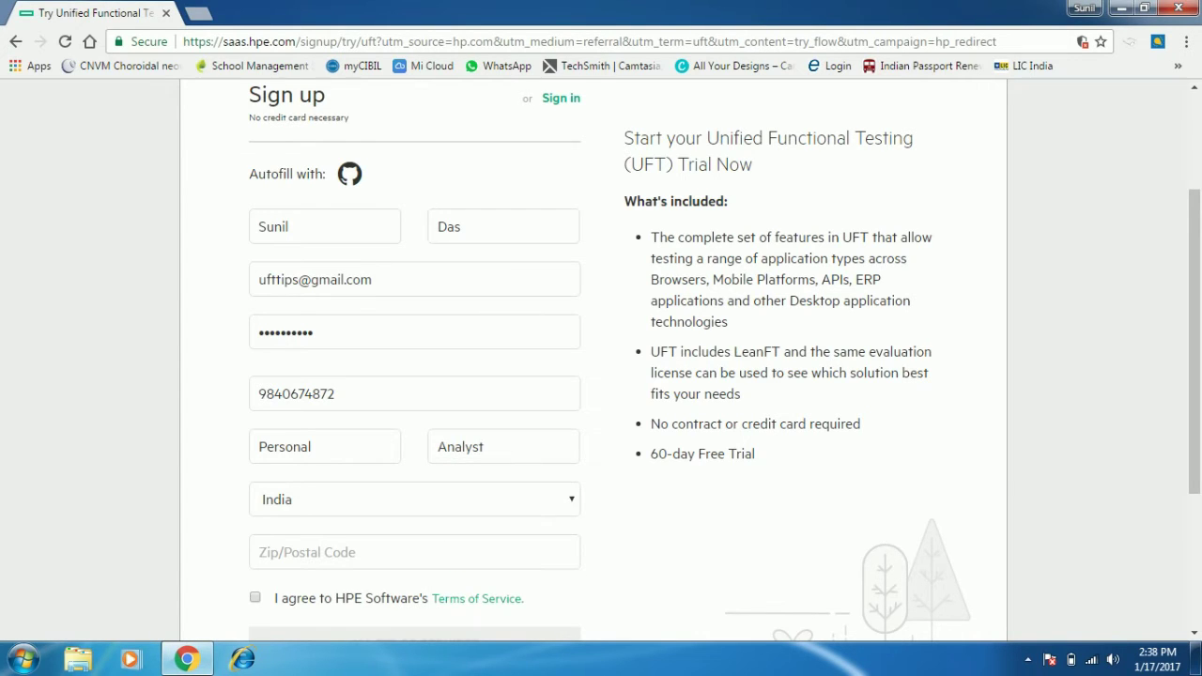
# Enter the zip/postal code and tick the Terms of Service agreement checkbox.
pyautogui.scroll(-2, 601, 357)
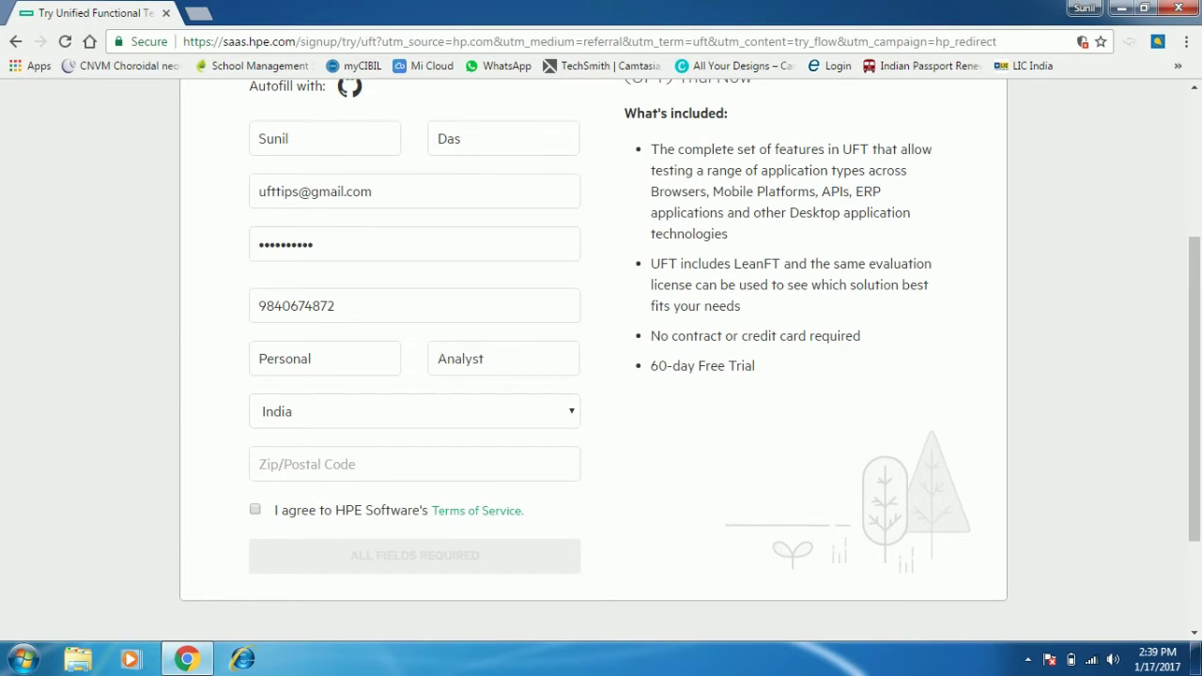
pyautogui.click(305, 464)
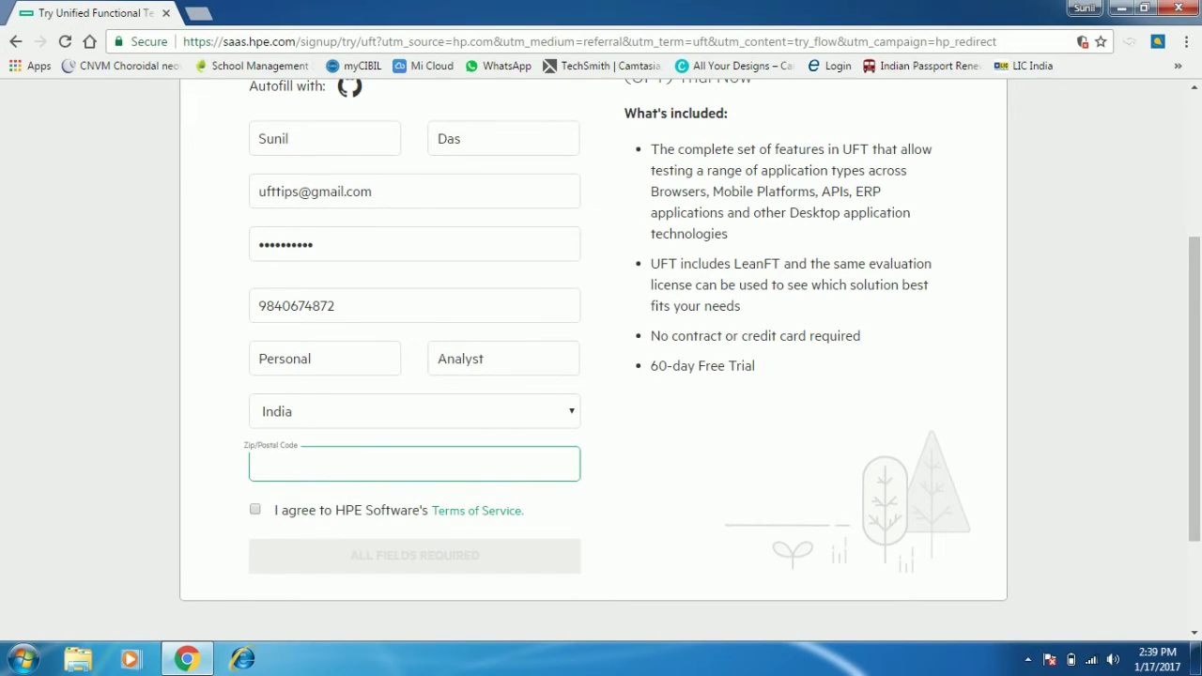
pyautogui.write('560087')
pyautogui.press('Tab')
pyautogui.press('space')
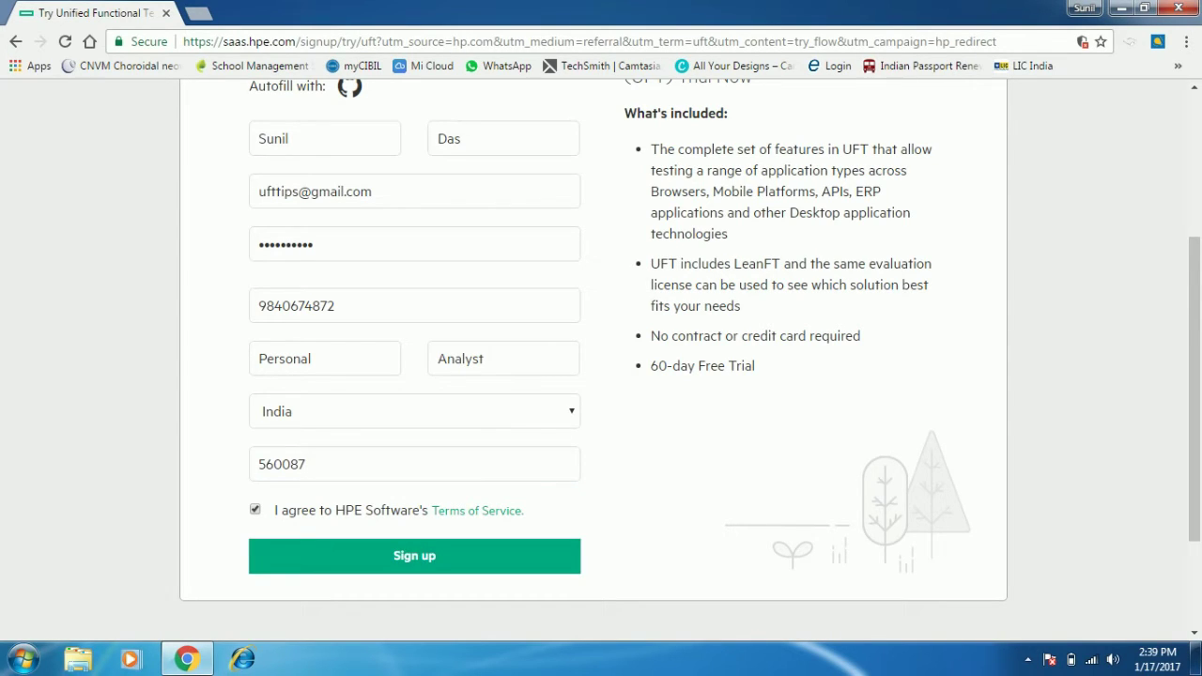
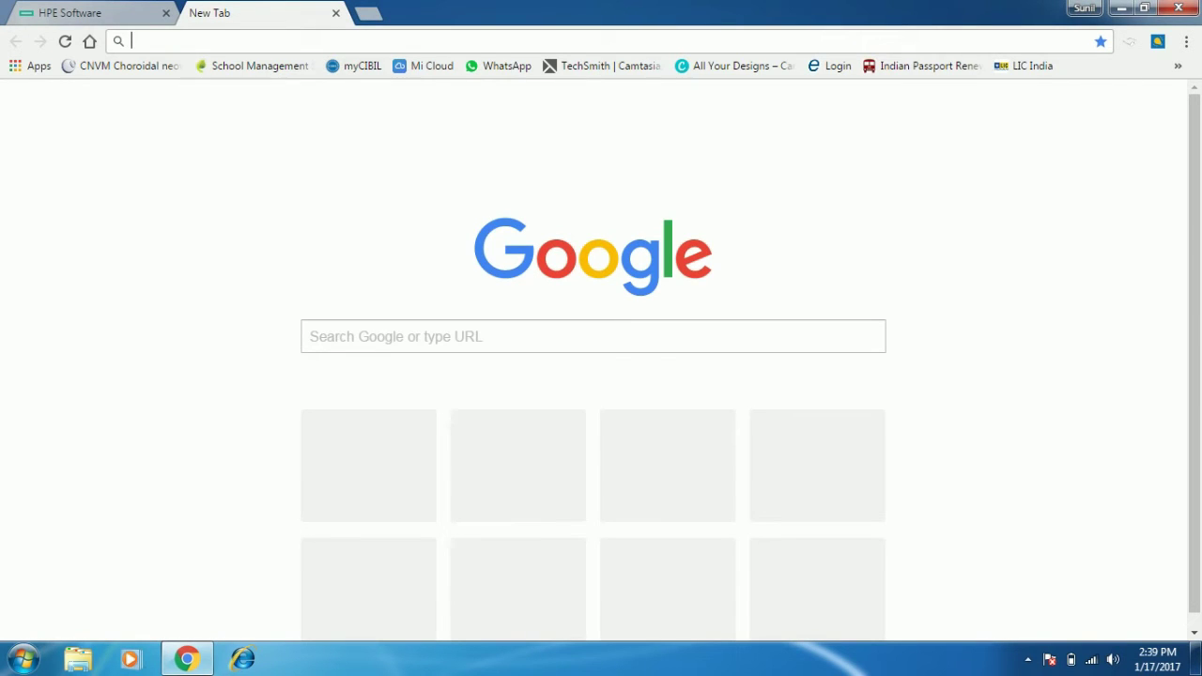
# Go to Gmail and sign in with the account's email address and password.
pyautogui.write('gmail.com')
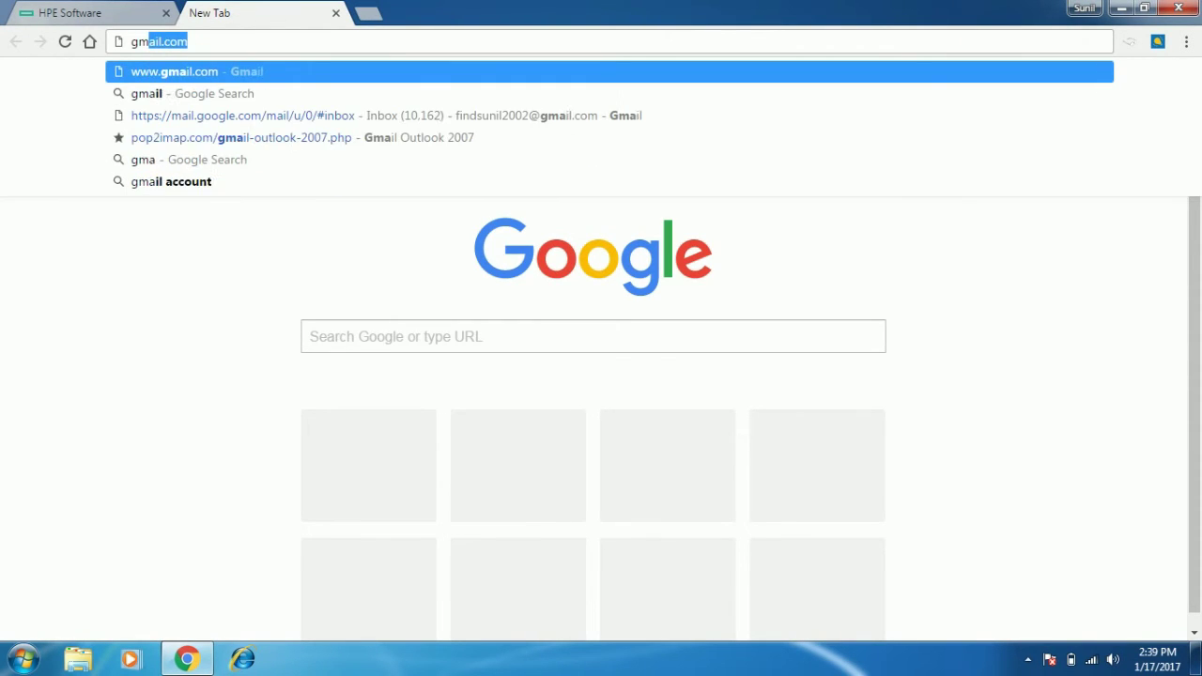
pyautogui.press('Return')
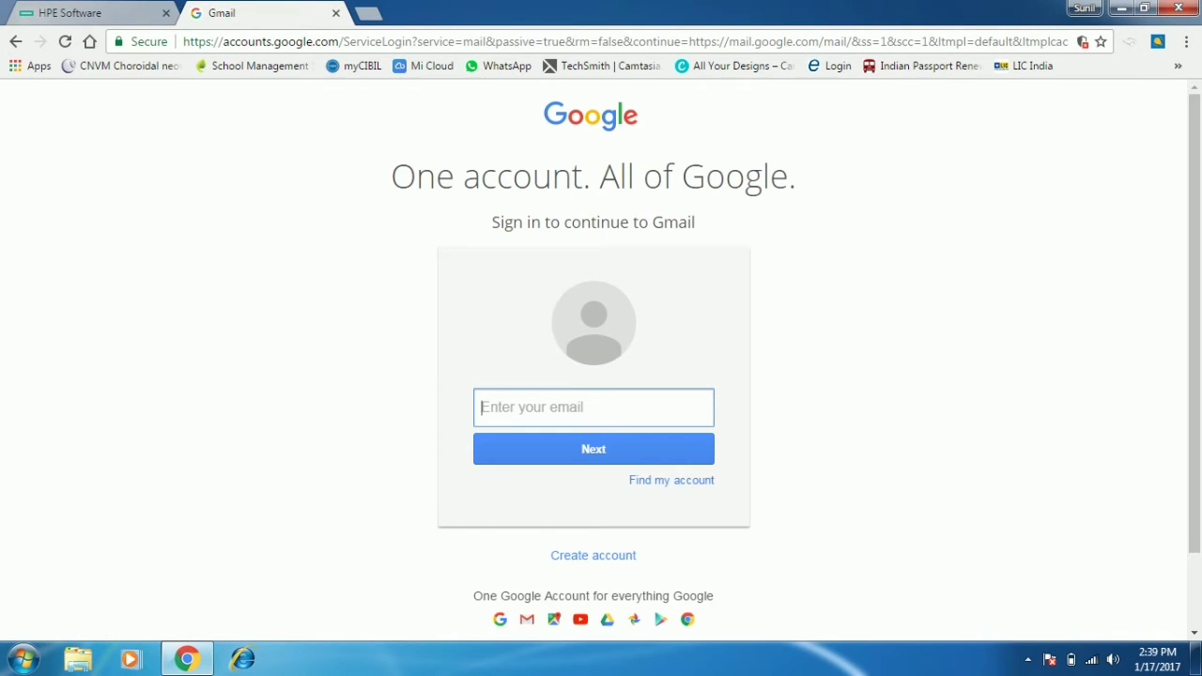
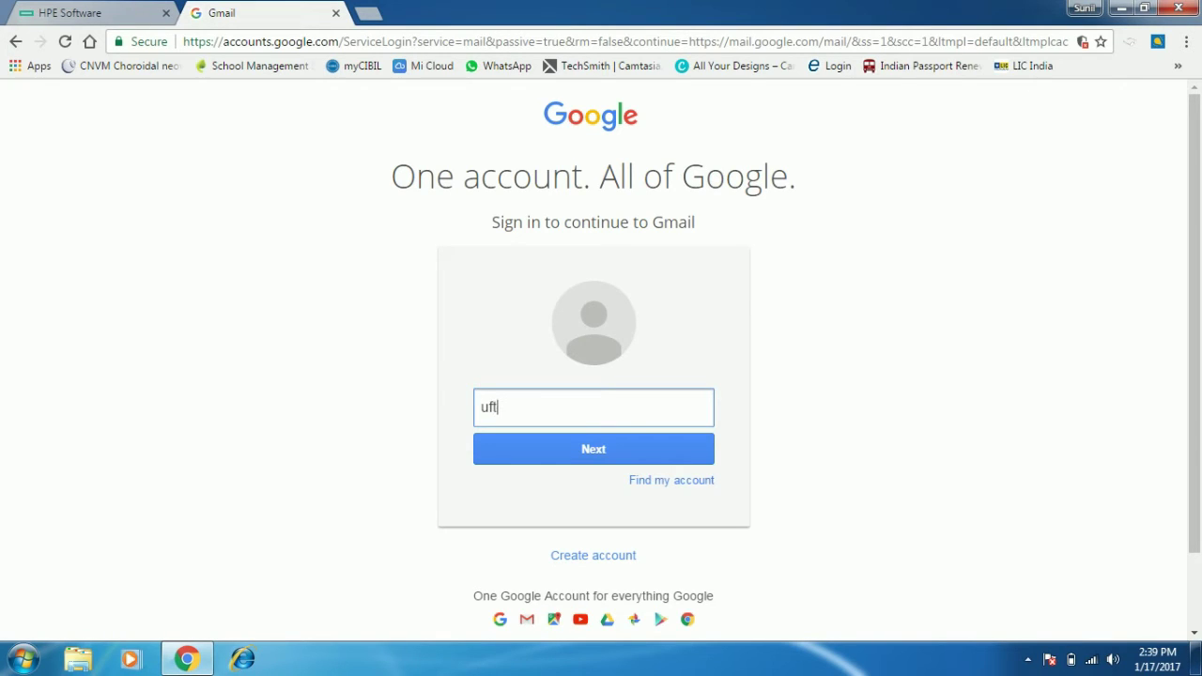
pyautogui.press('Return')
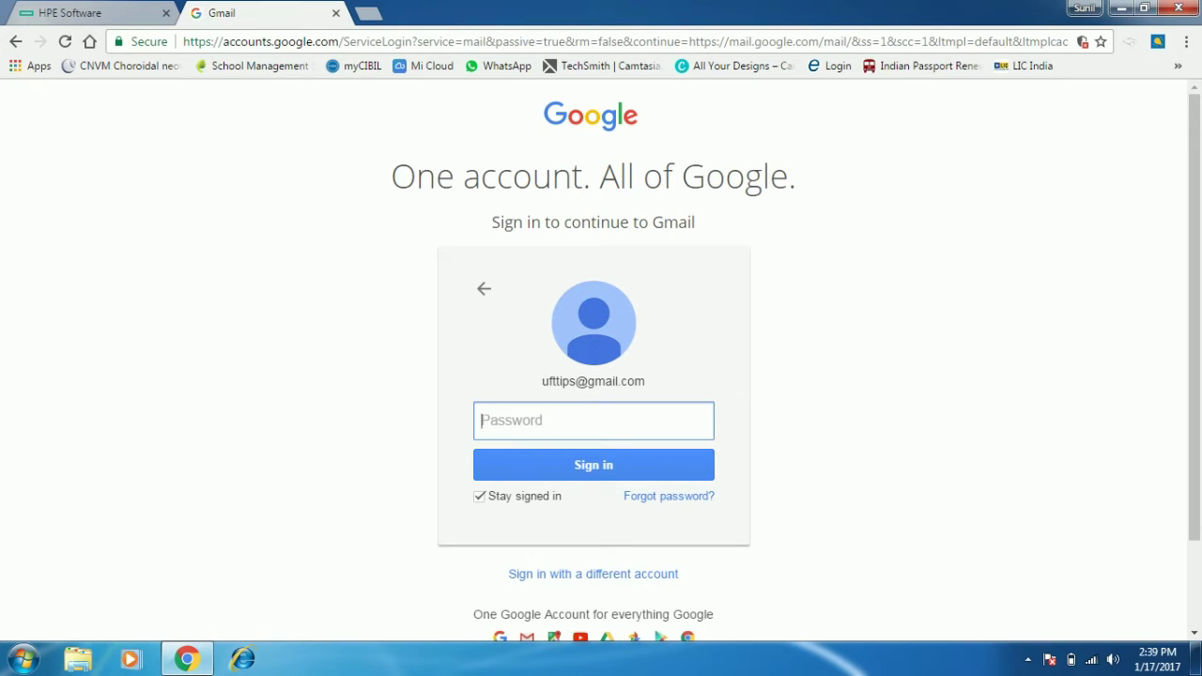
pyautogui.write('•••••••')
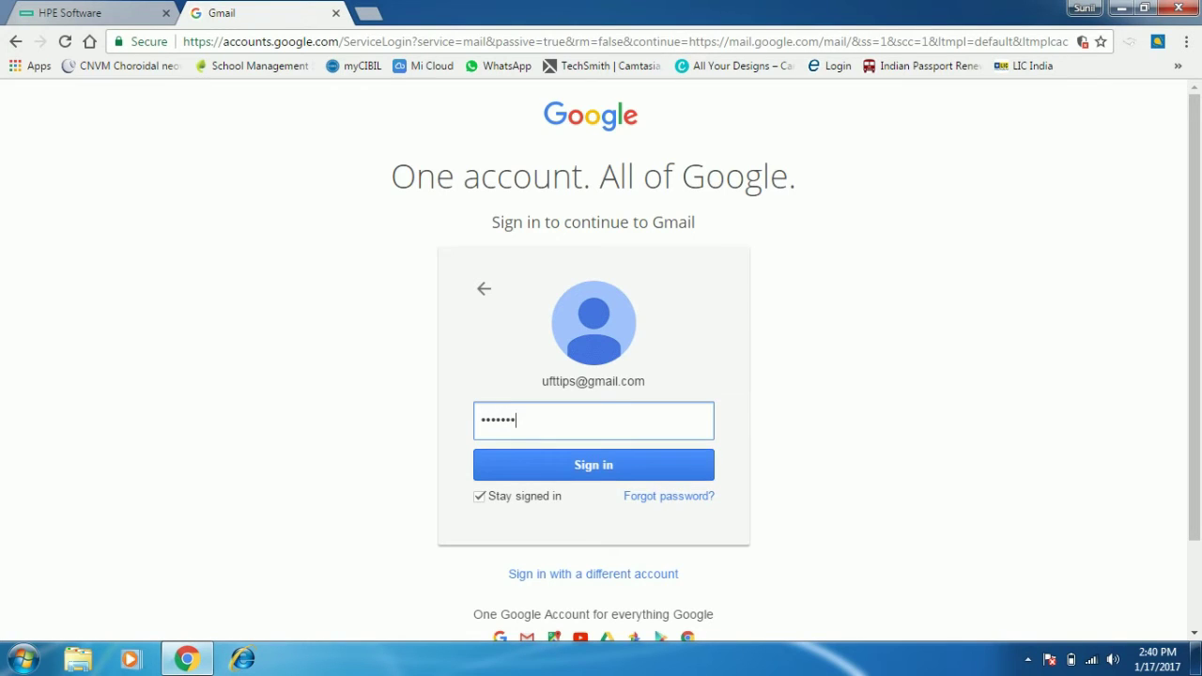
pyautogui.click(594, 465)
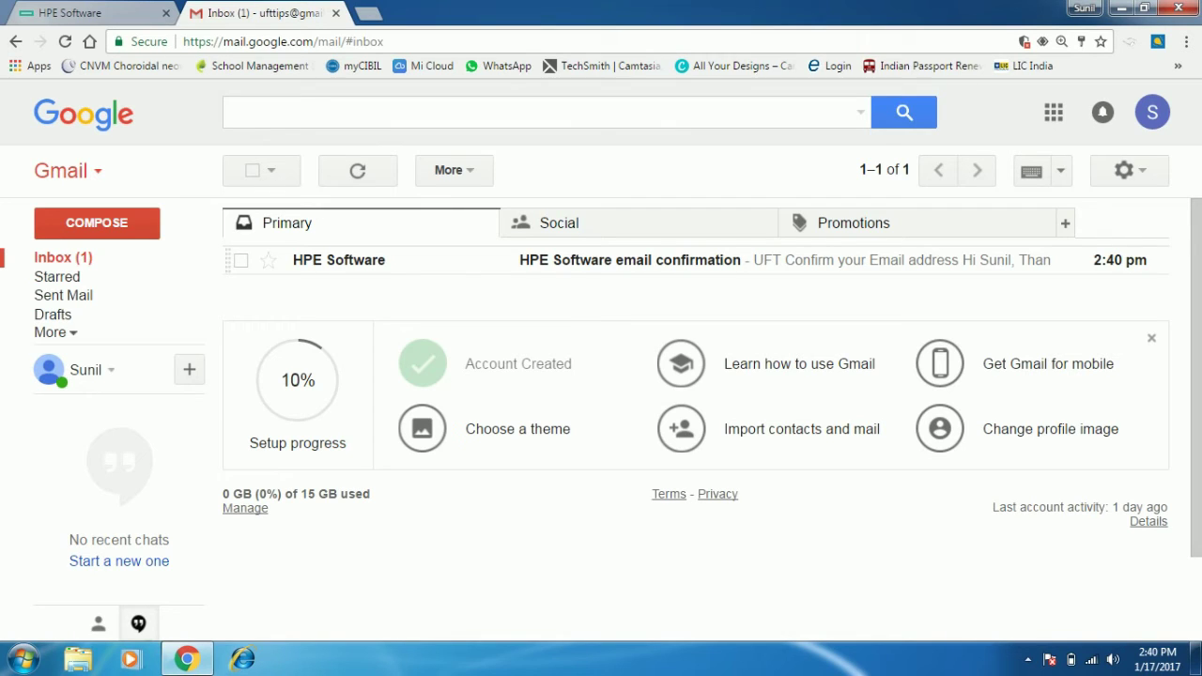
# Open the 'HPE Software email confirmation' message and follow its Confirm Email button.
pyautogui.click(629, 261)
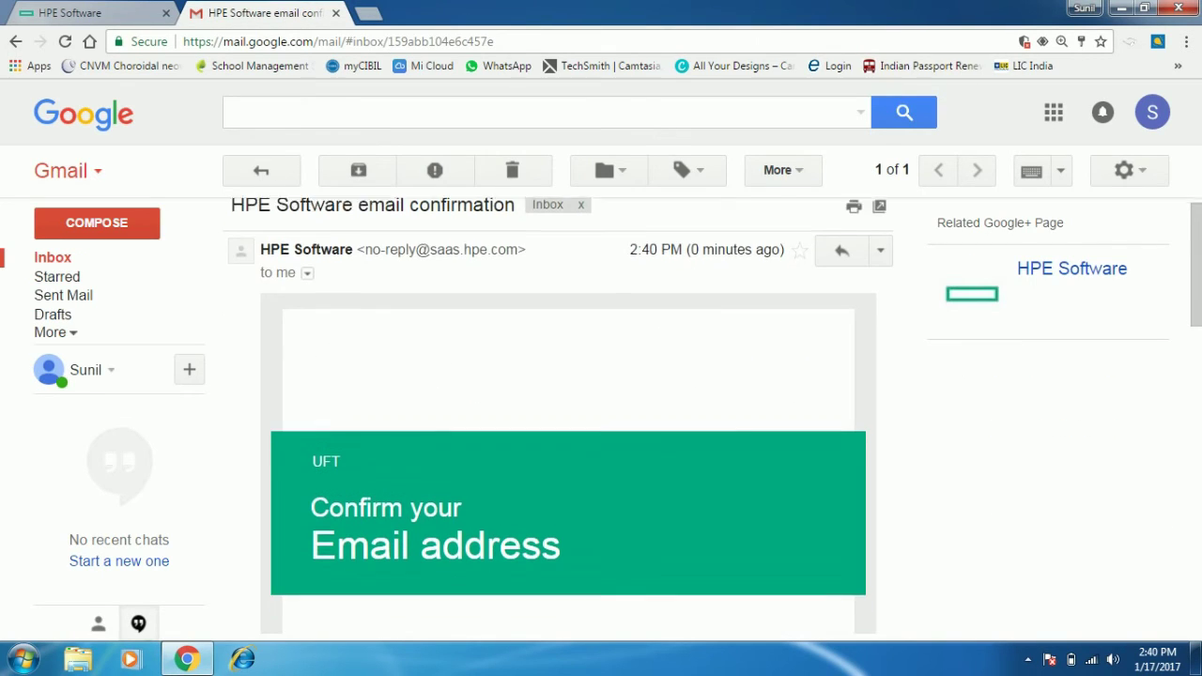
pyautogui.scroll(-1, 569, 423)
pyautogui.scroll(-5, 568, 413)
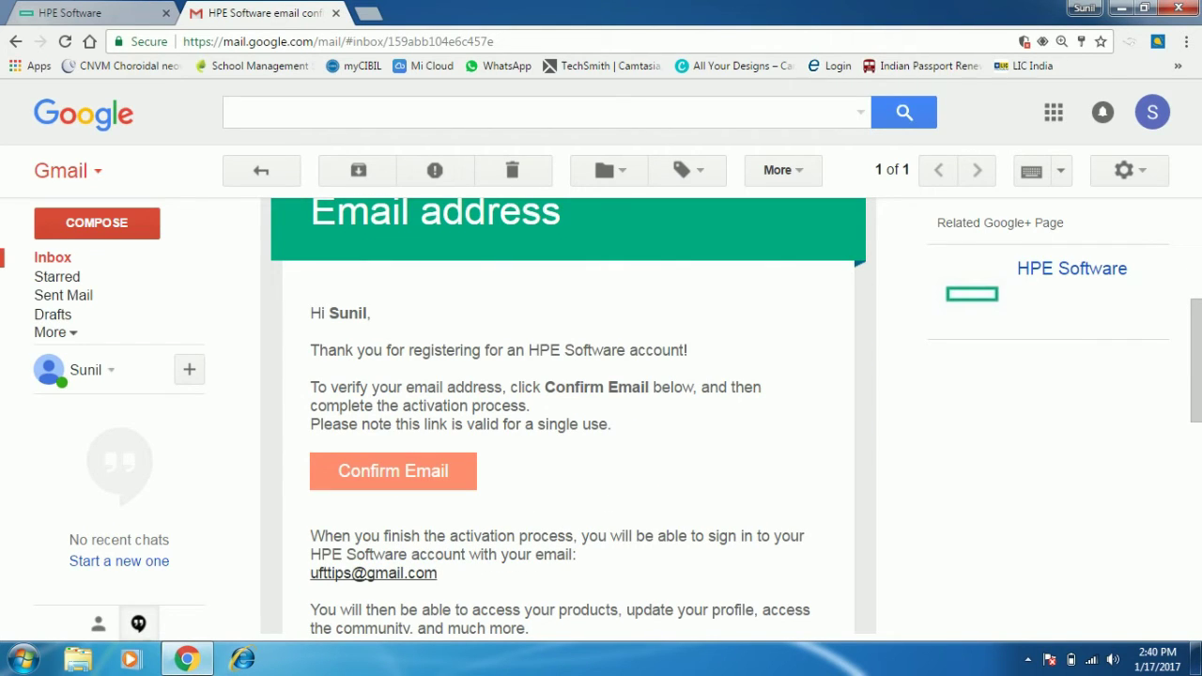
pyautogui.click(393, 471)
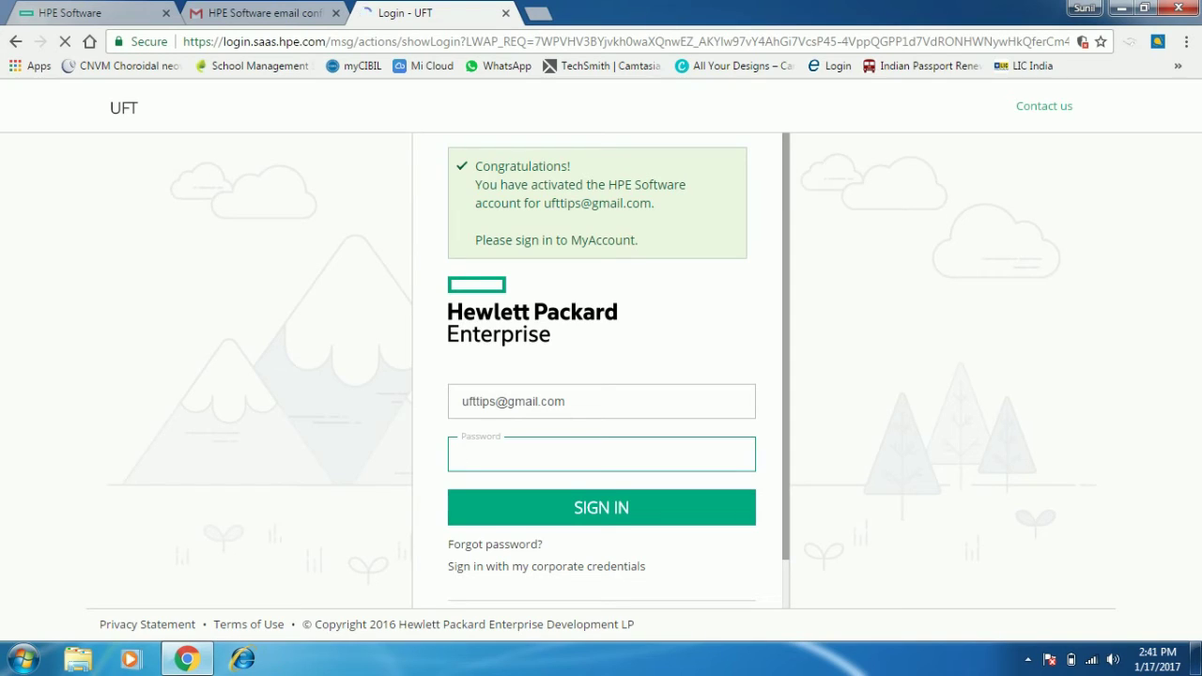
# Enter the account password on the HPE Software login page and sign in.
pyautogui.write('**********')
pyautogui.press('Return')
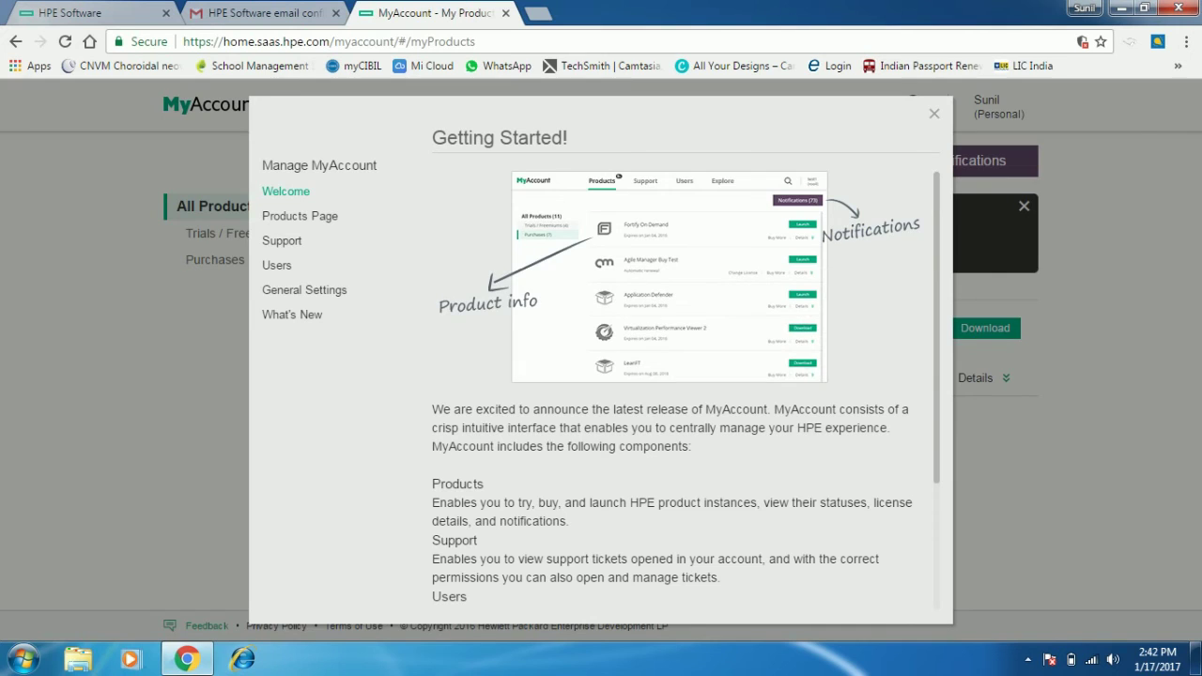
# Close the Getting Started welcome and search dropdown, then open UFT's Download page.
pyautogui.scroll(-3, 687, 390)
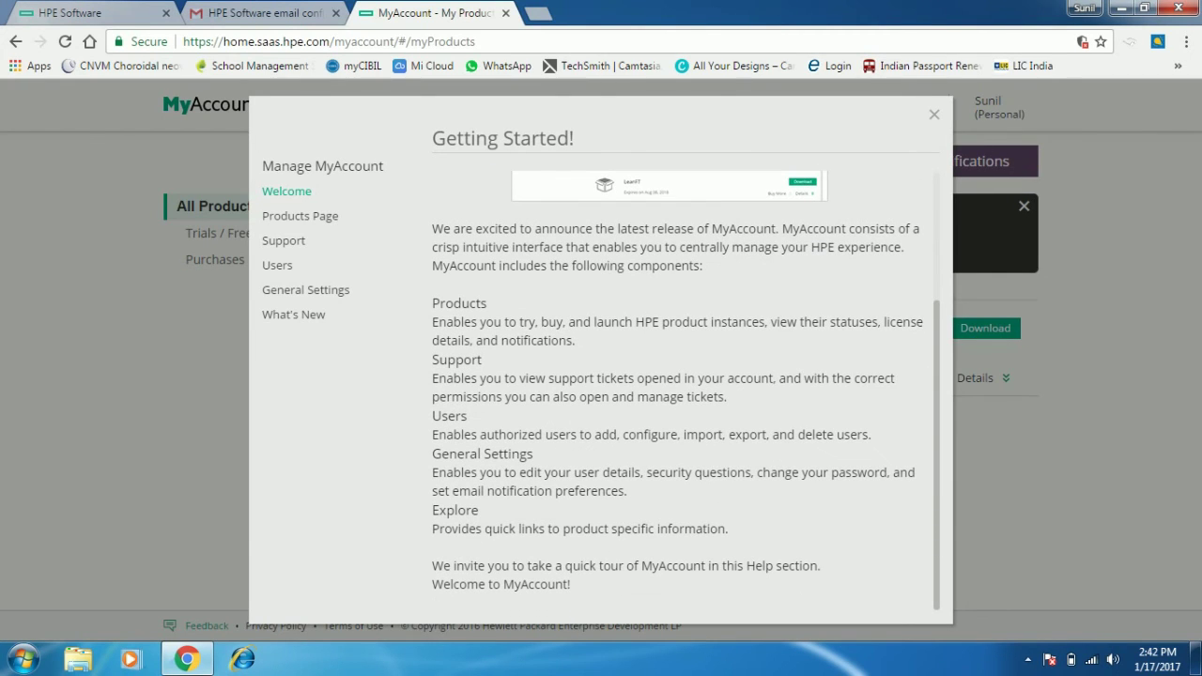
pyautogui.press('Escape')
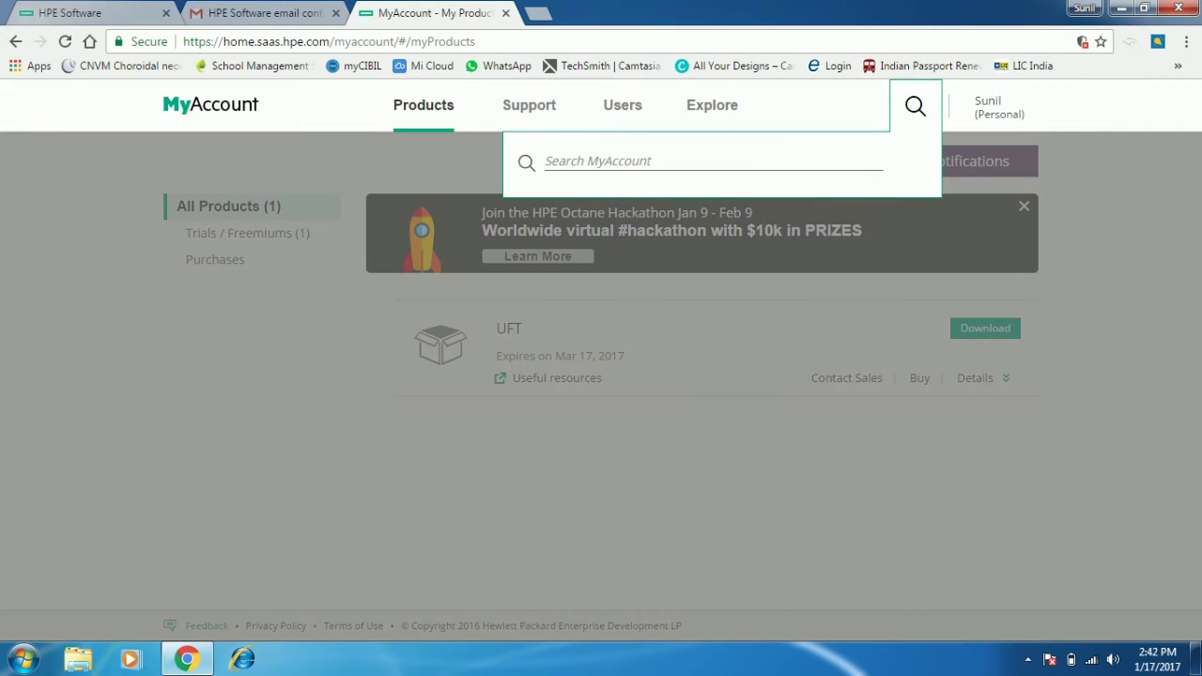
pyautogui.press('Escape')
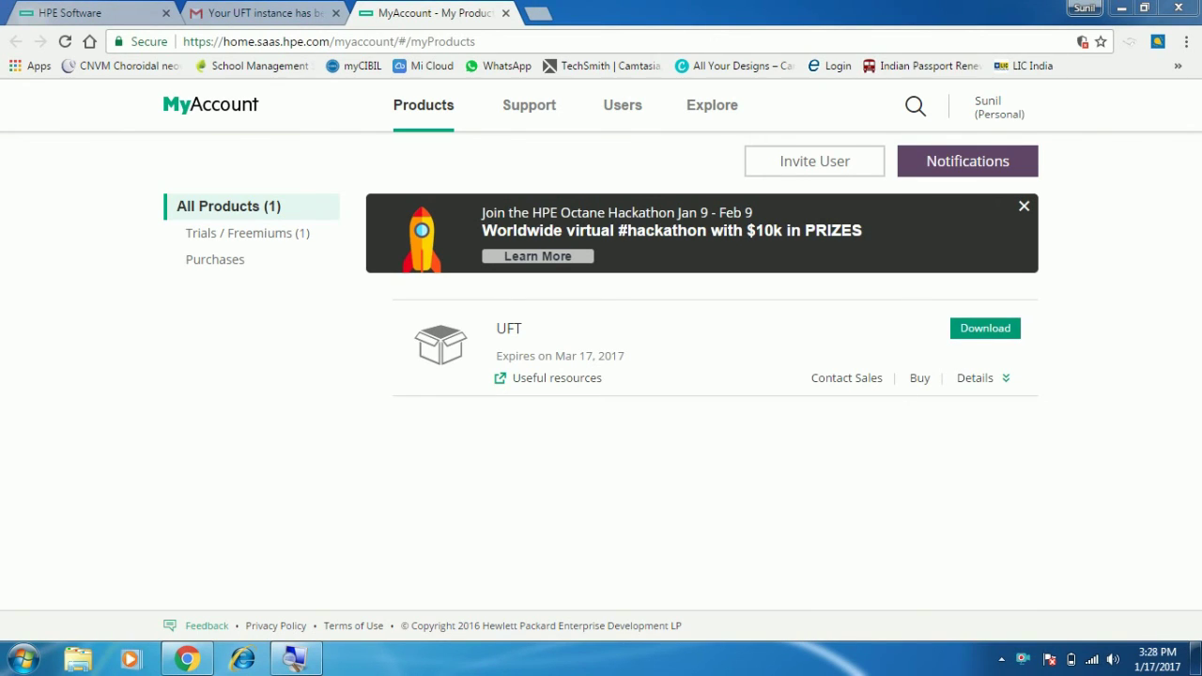
pyautogui.click(985, 328)
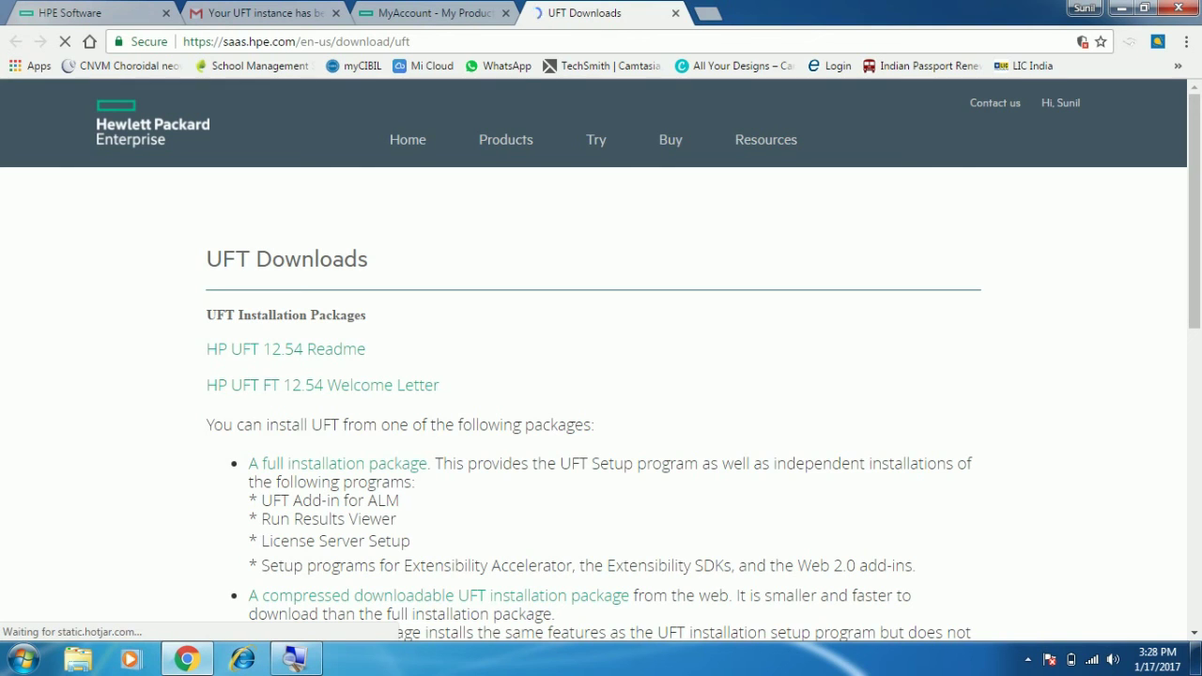
# Follow the 'A full installation package' link for the UFT 12.54 DVD .zip.
pyautogui.scroll(-1, 601, 360)
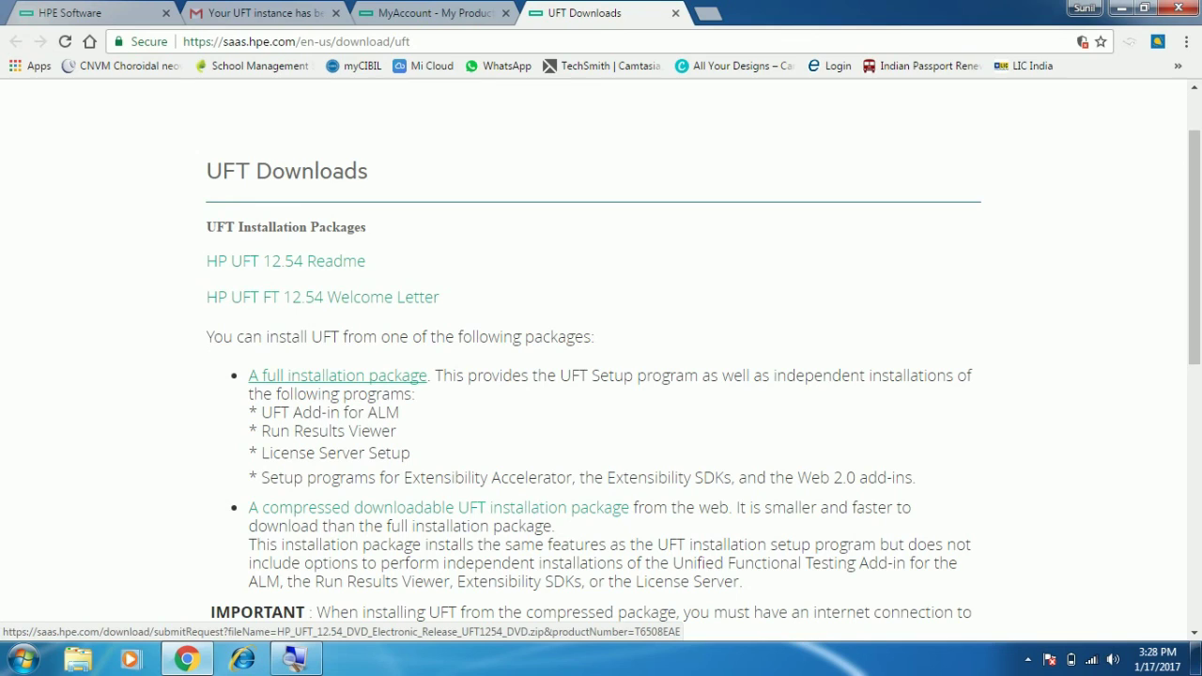
pyautogui.click(337, 376)
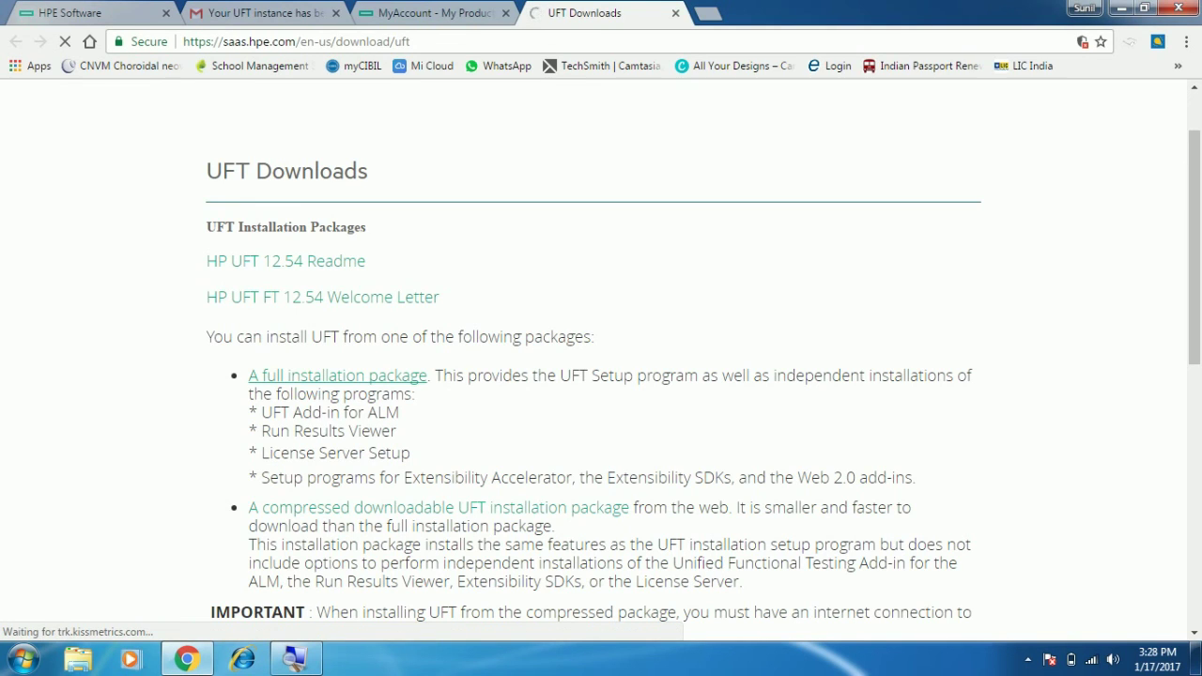